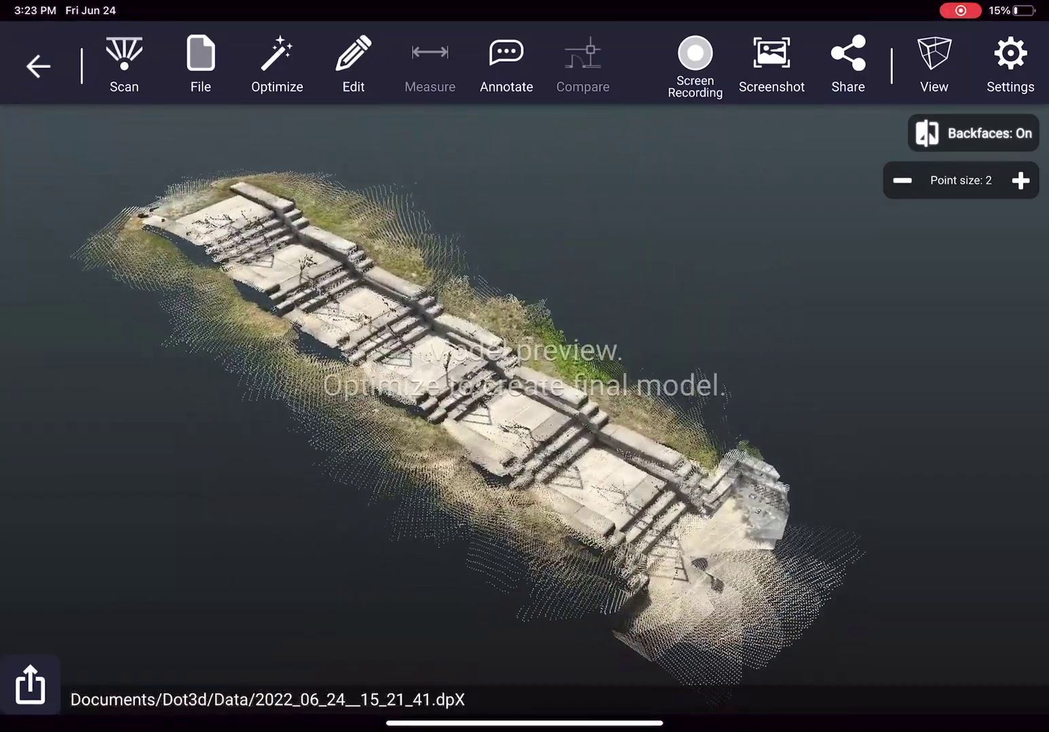
- Run and confirm Optimize to turn the staircase preview into the final colour point cloud
{"action": "left_click", "coordinate": [277, 65]}
{"action": "left_click", "coordinate": [844, 491]}
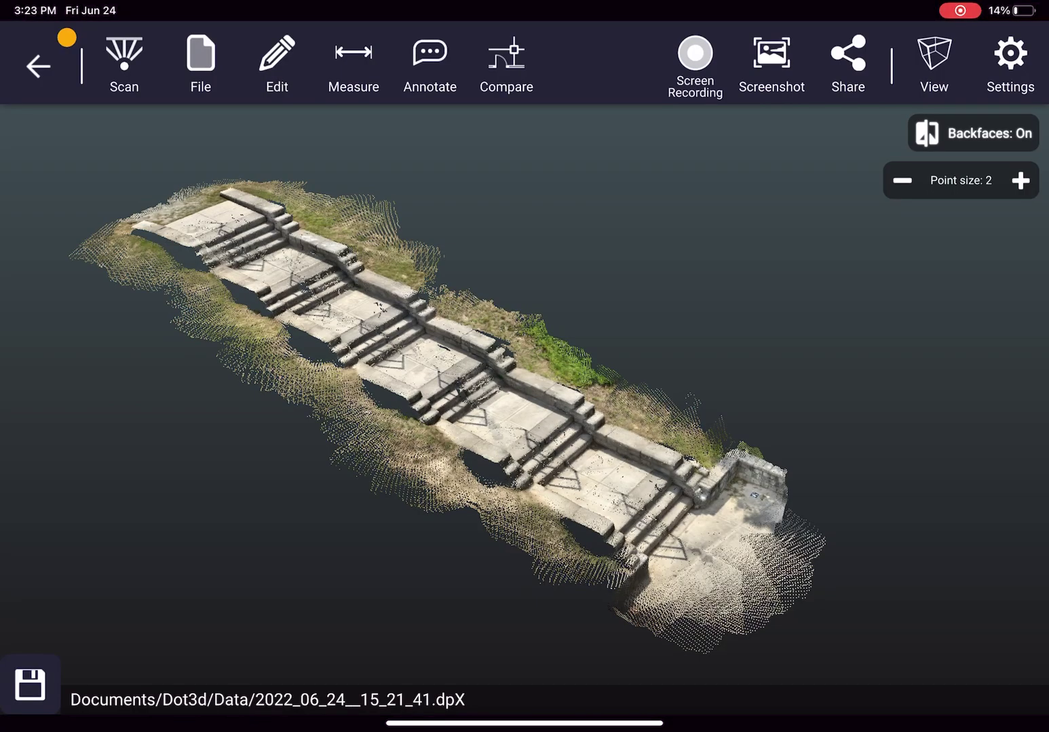
- Orbit the staircase to a diagonal view and switch to Measure > Distance mode
{"action": "left_click_drag", "start_coordinate": [458, 409], "coordinate": [525, 344]}
{"action": "scroll", "coordinate": [525, 393], "scroll_direction": "up", "scroll_amount": 3}
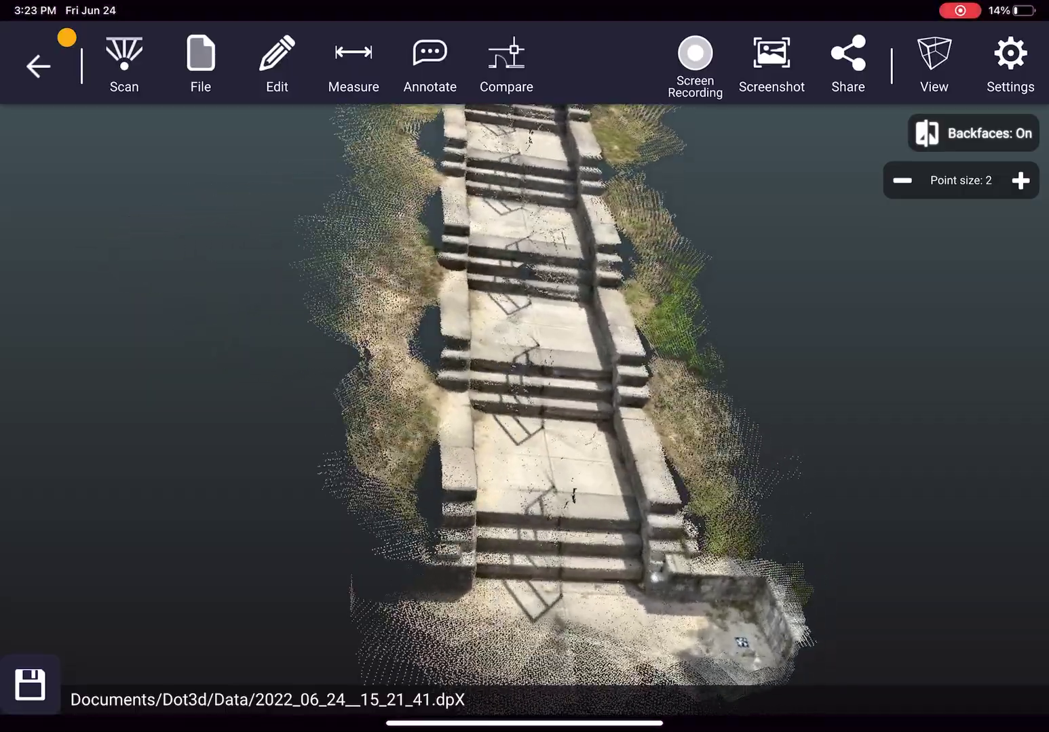
{"action": "scroll", "coordinate": [524, 393], "scroll_direction": "up", "scroll_amount": 5}
{"action": "scroll", "coordinate": [524, 394], "scroll_direction": "down", "scroll_amount": 3}
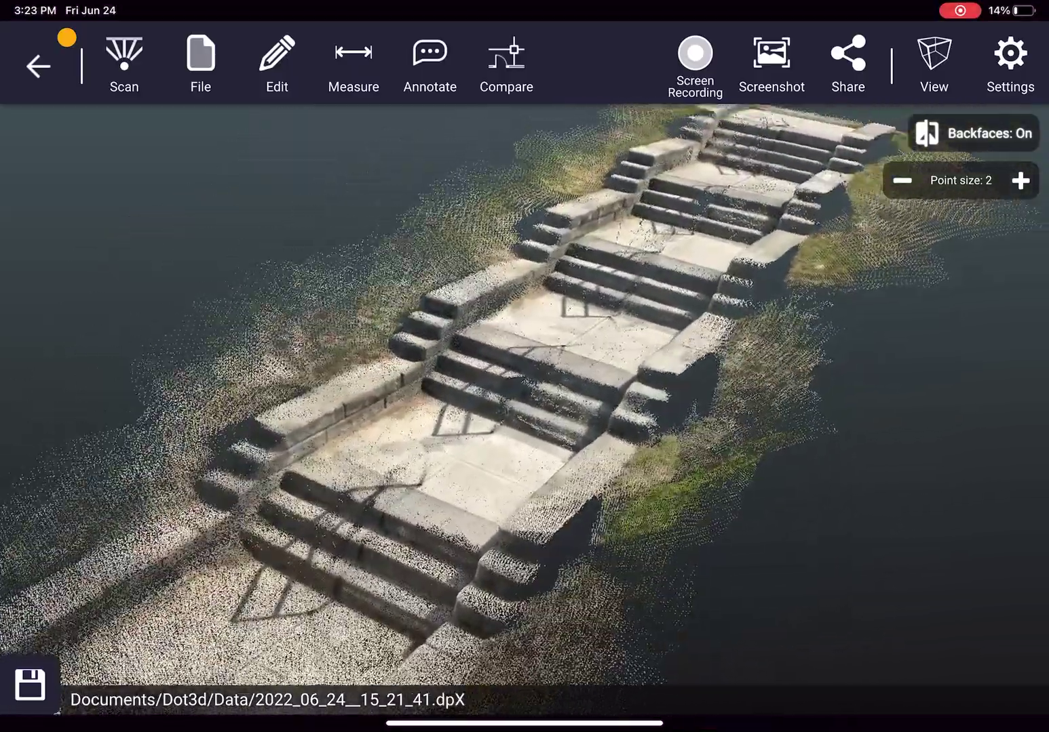
{"action": "left_click_drag", "start_coordinate": [492, 411], "coordinate": [557, 377]}
{"action": "left_click", "coordinate": [354, 65]}
{"action": "left_click", "coordinate": [123, 90]}
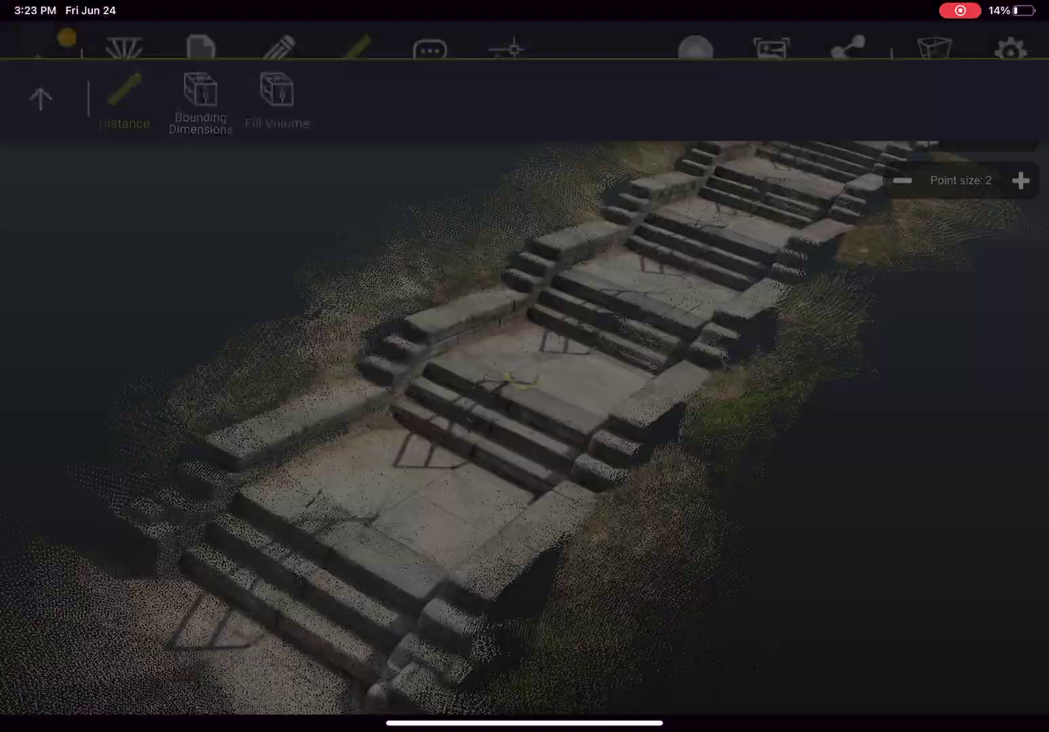
{"action": "scroll", "coordinate": [525, 393], "scroll_direction": "up", "scroll_amount": 5}
{"action": "left_click_drag", "start_coordinate": [574, 368], "coordinate": [492, 369]}
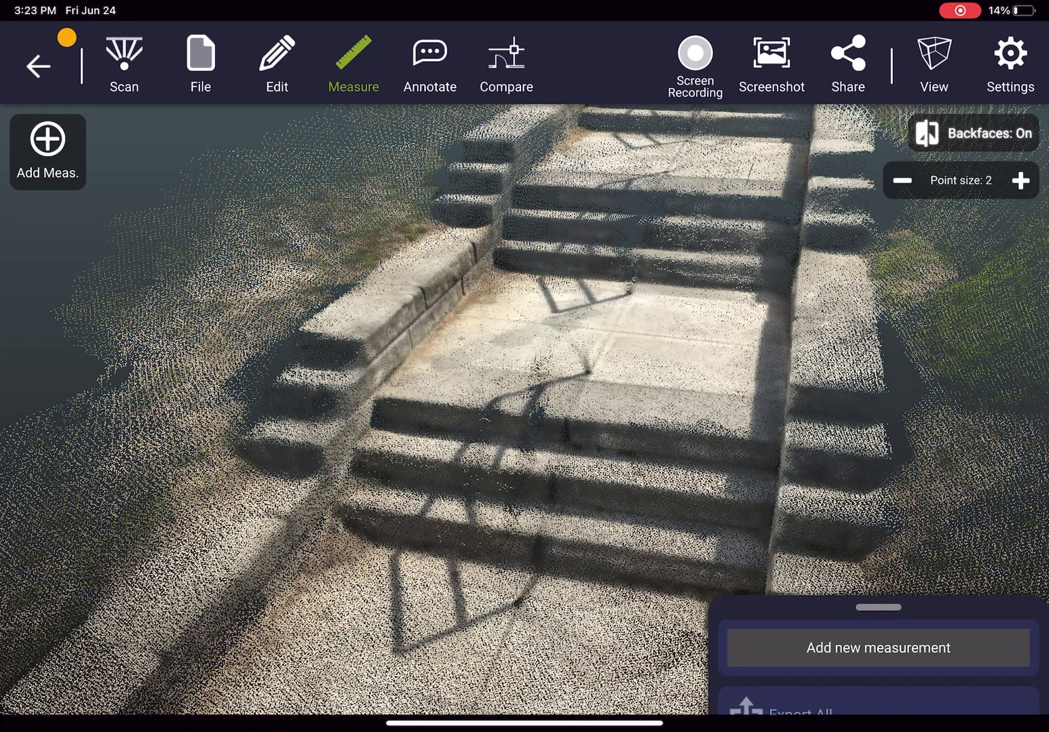
- Measure the 2361 mm step width, 219 mm step rise and a 2265 mm span
{"action": "left_click", "coordinate": [877, 648]}
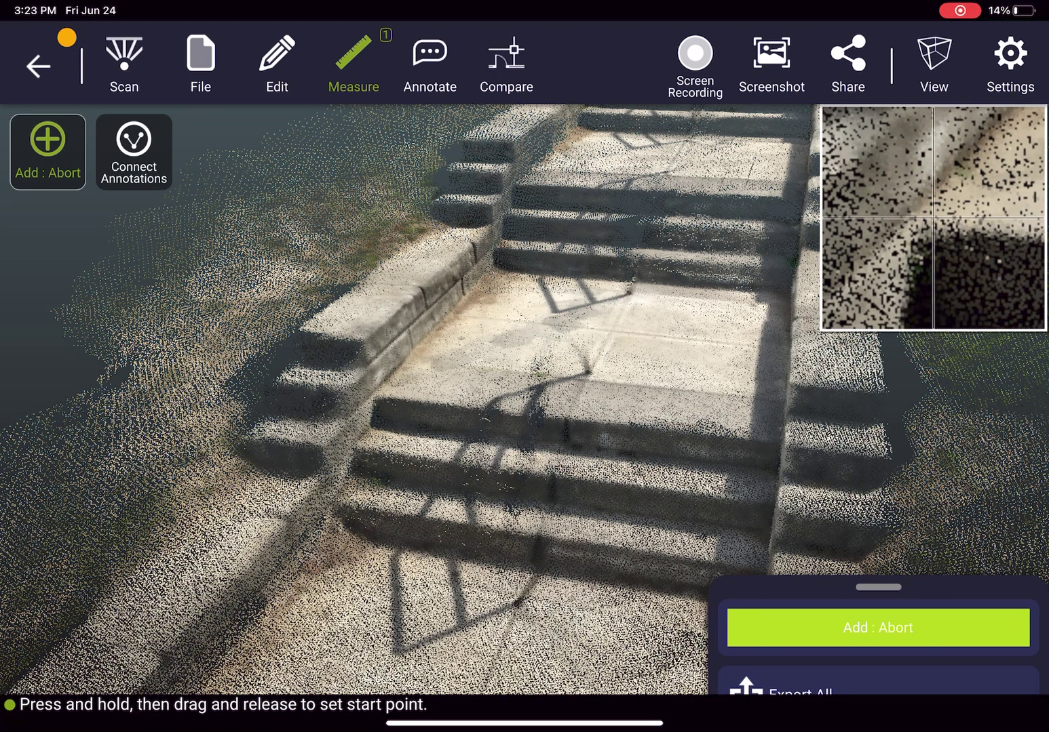
{"action": "left_click_drag", "start_coordinate": [379, 395], "coordinate": [378, 394]}
{"action": "left_click_drag", "start_coordinate": [776, 440], "coordinate": [776, 439]}
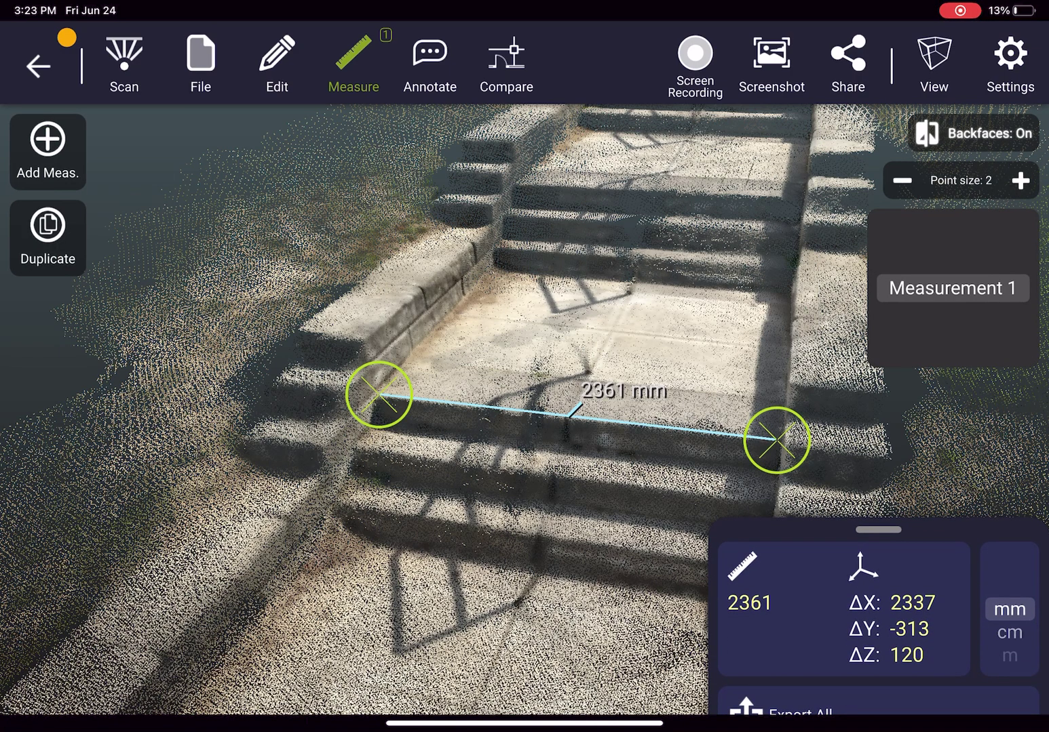
{"action": "left_click_drag", "start_coordinate": [703, 533], "coordinate": [819, 492]}
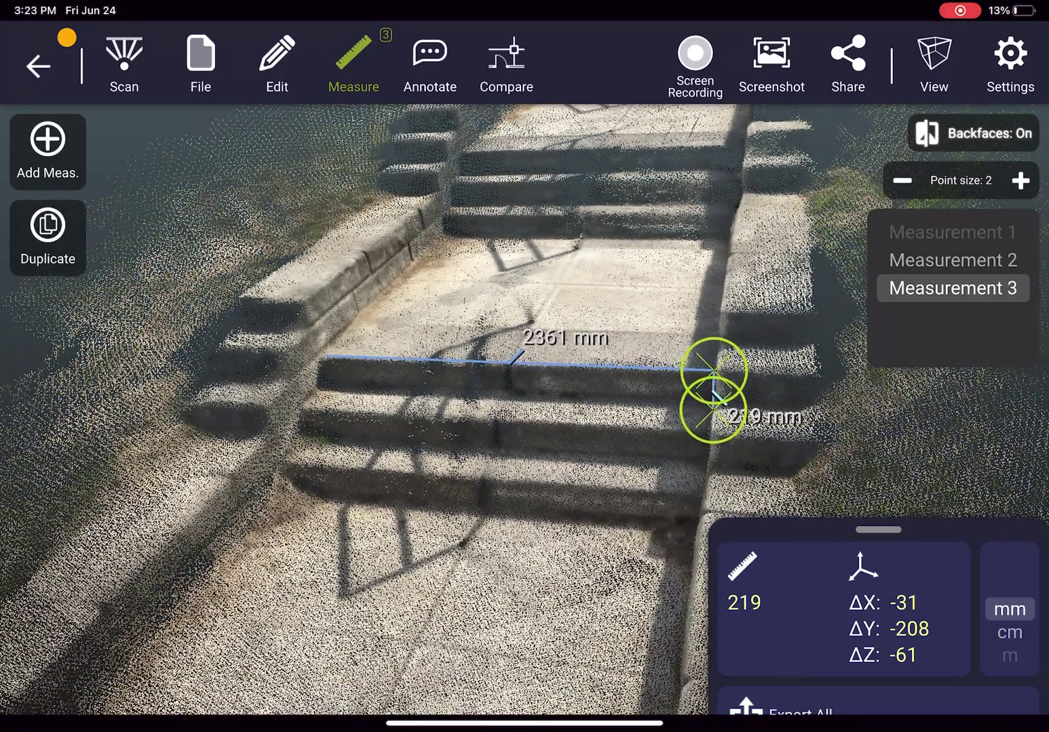
{"action": "left_click_drag", "start_coordinate": [679, 401], "coordinate": [316, 481]}
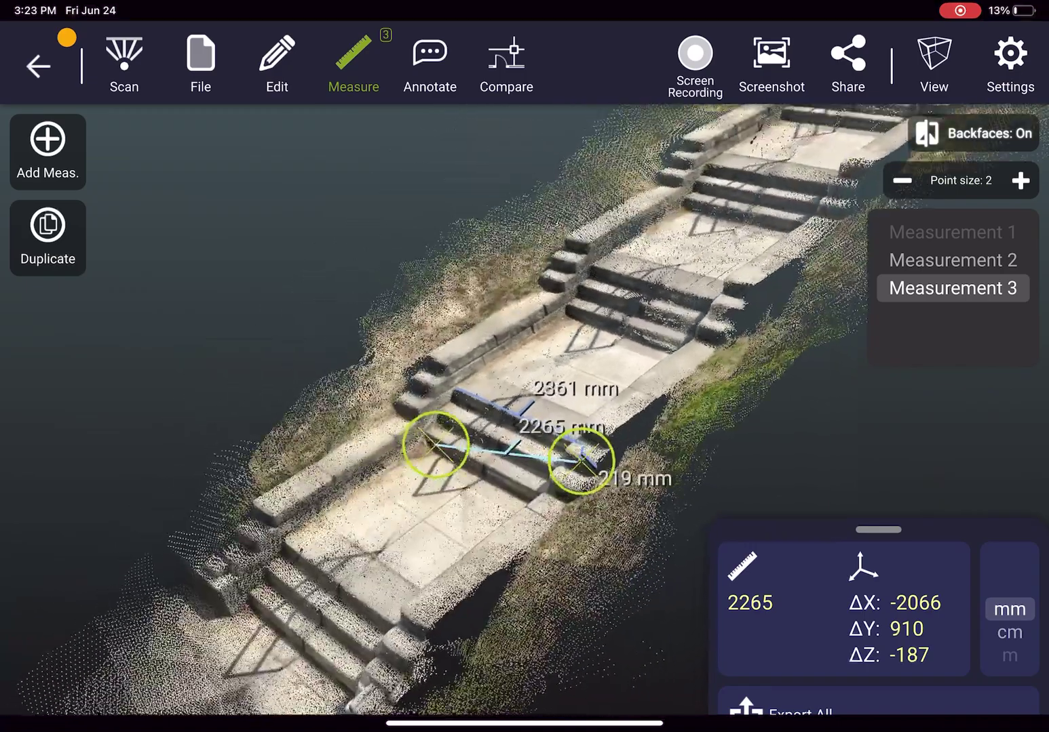